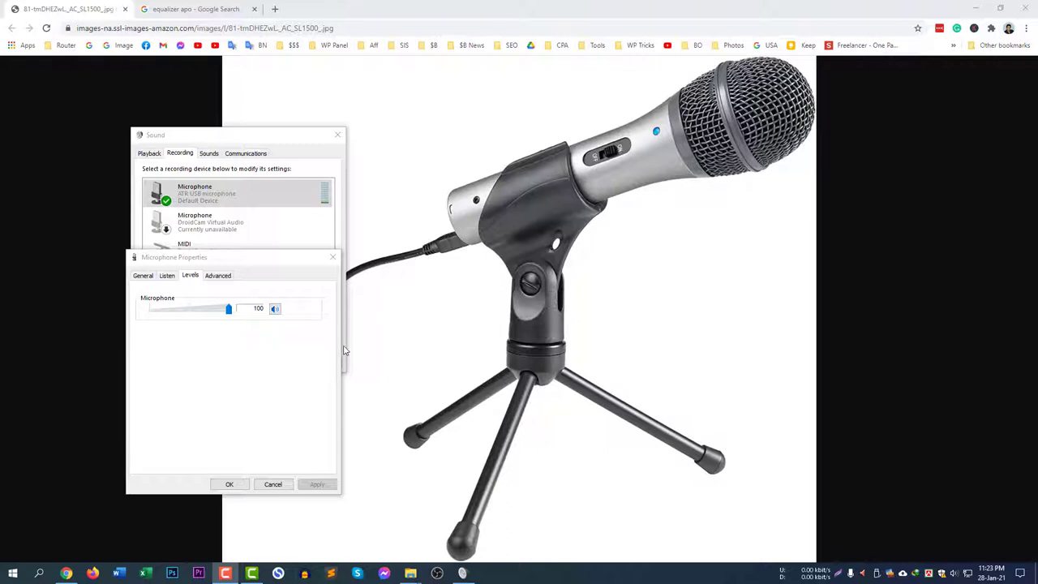
Open the equalizerapo.com search result in its own tab and close the search results.
{"action": "left_click_drag", "start_coordinate": [277, 257], "coordinate": [511, 155]}
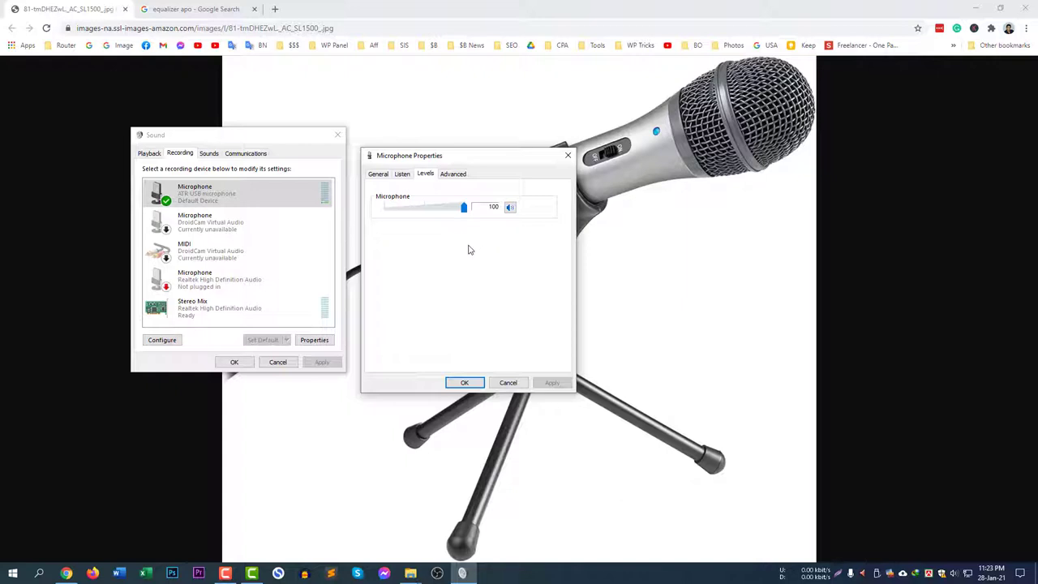
{"action": "left_click", "coordinate": [207, 8]}
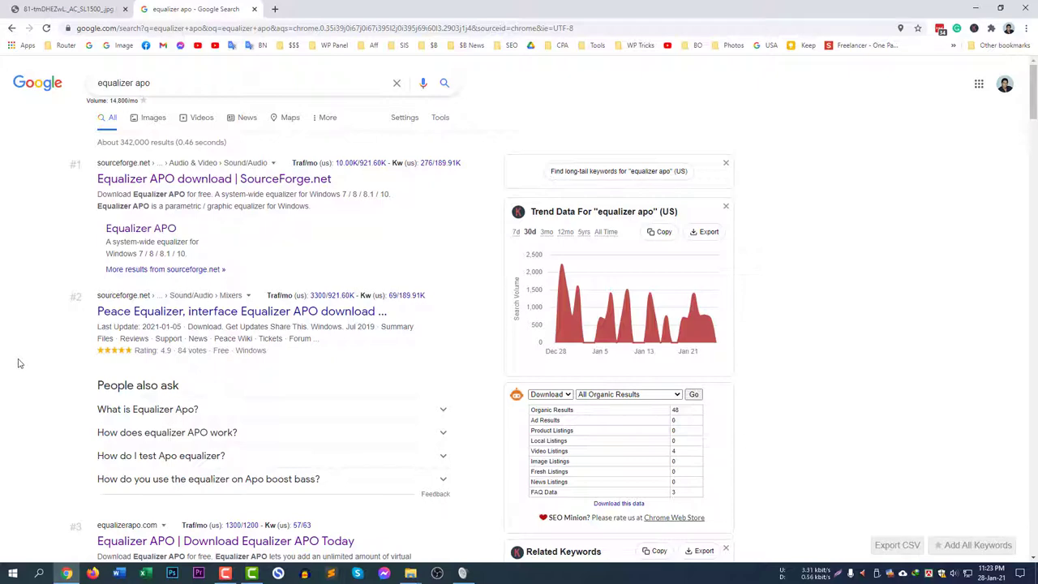
{"action": "scroll", "coordinate": [20, 362], "scroll_direction": "down", "scroll_amount": 3}
{"action": "middle_click", "coordinate": [162, 324]}
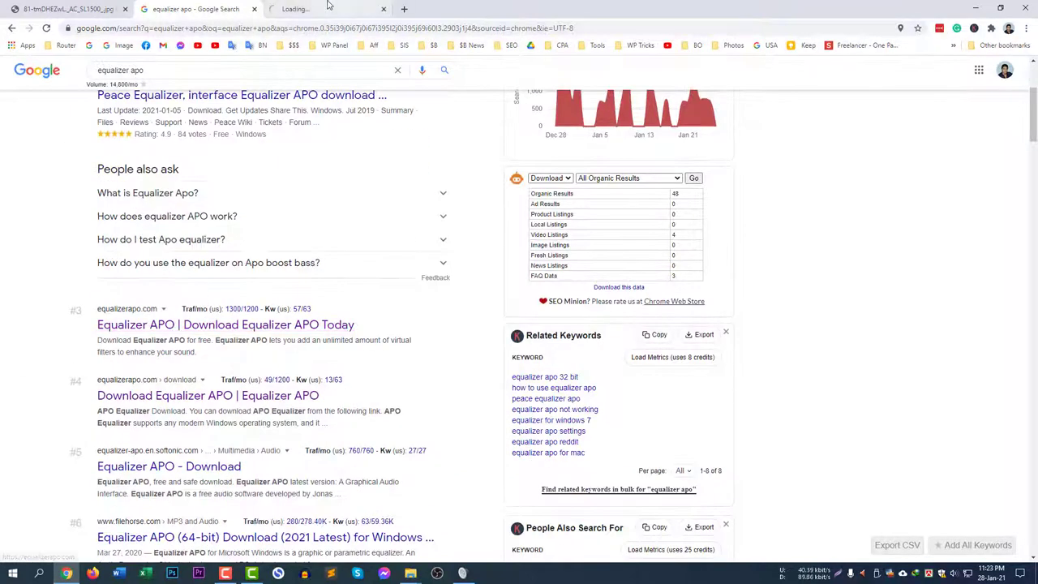
{"action": "left_click", "coordinate": [327, 8]}
{"action": "left_click", "coordinate": [253, 9]}
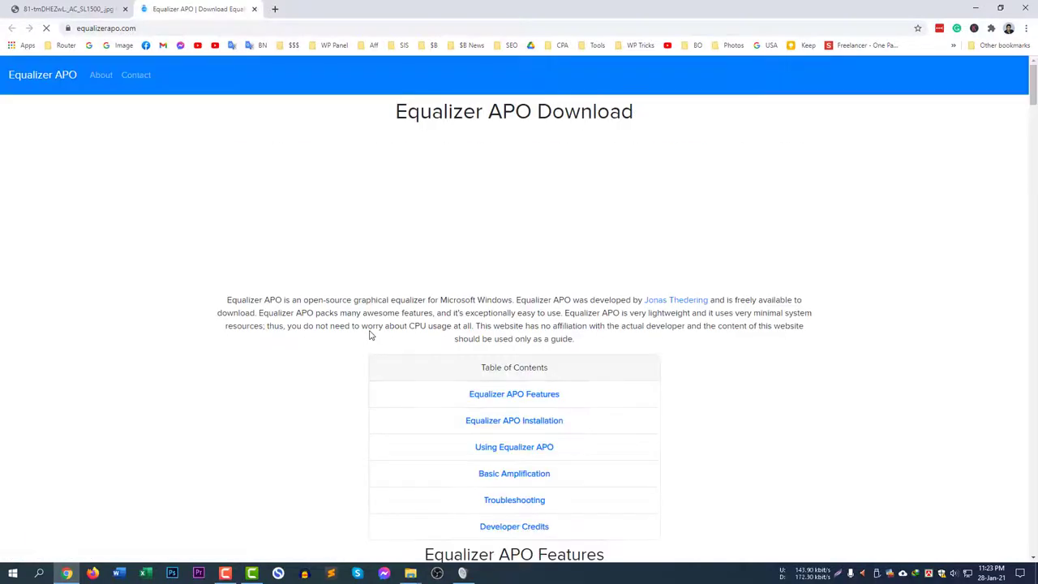
Go to the Equalizer APO download page, start then cancel the installer download, and close the site.
{"action": "scroll", "coordinate": [697, 438], "scroll_direction": "down", "scroll_amount": 3}
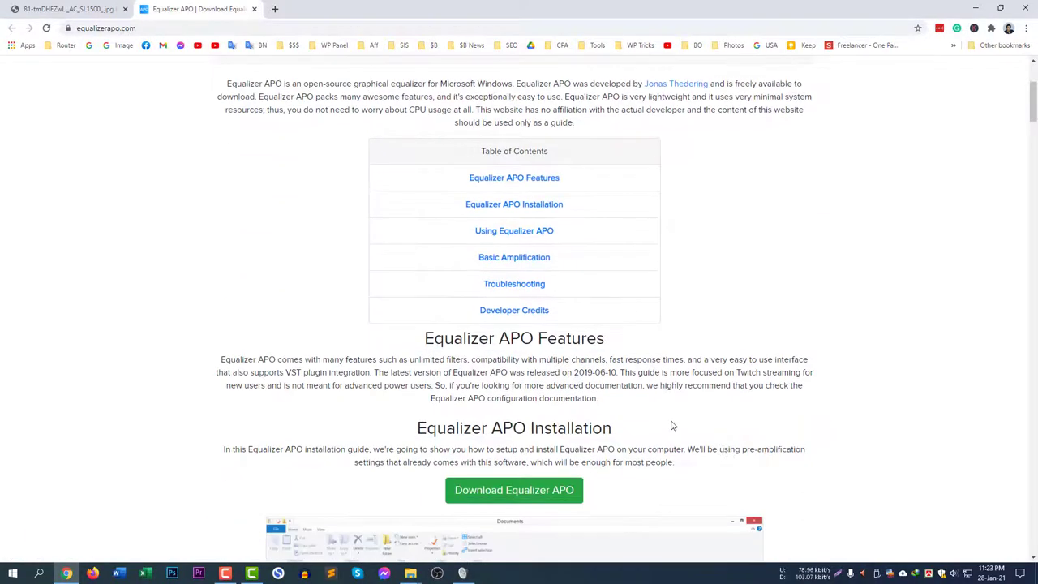
{"action": "scroll", "coordinate": [672, 425], "scroll_direction": "down", "scroll_amount": 2}
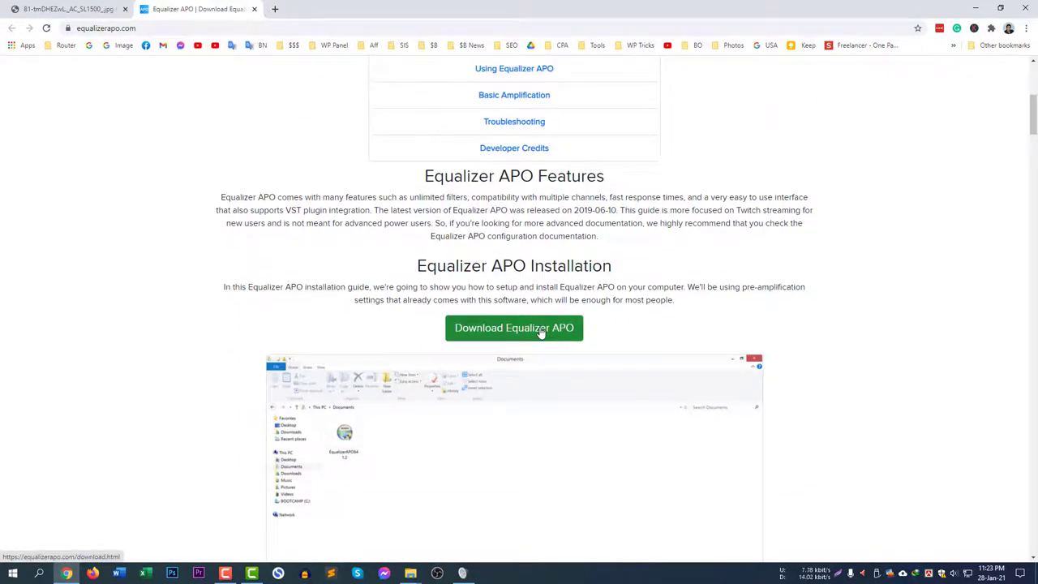
{"action": "left_click", "coordinate": [541, 331]}
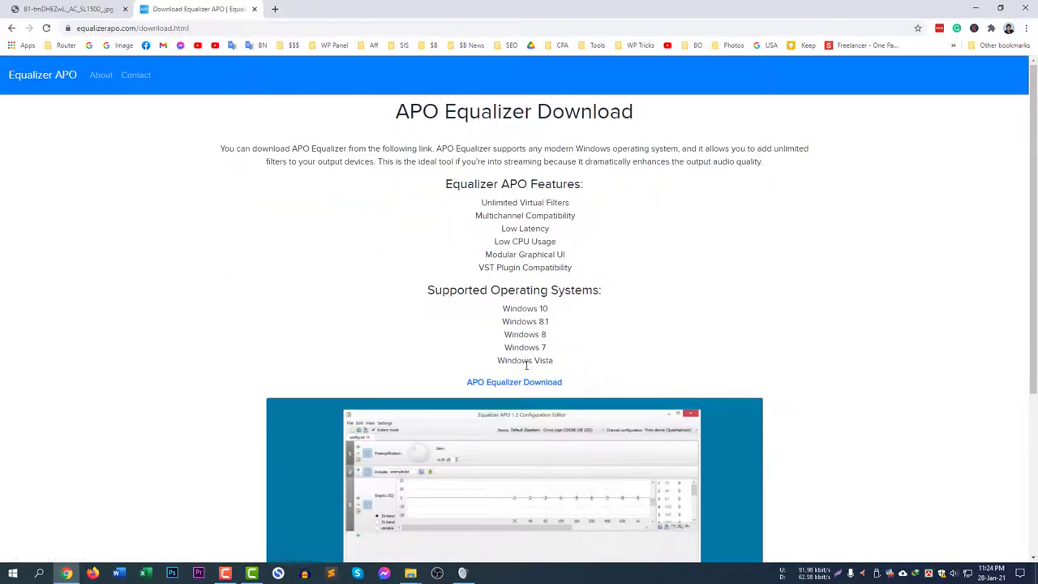
{"action": "left_click", "coordinate": [519, 382]}
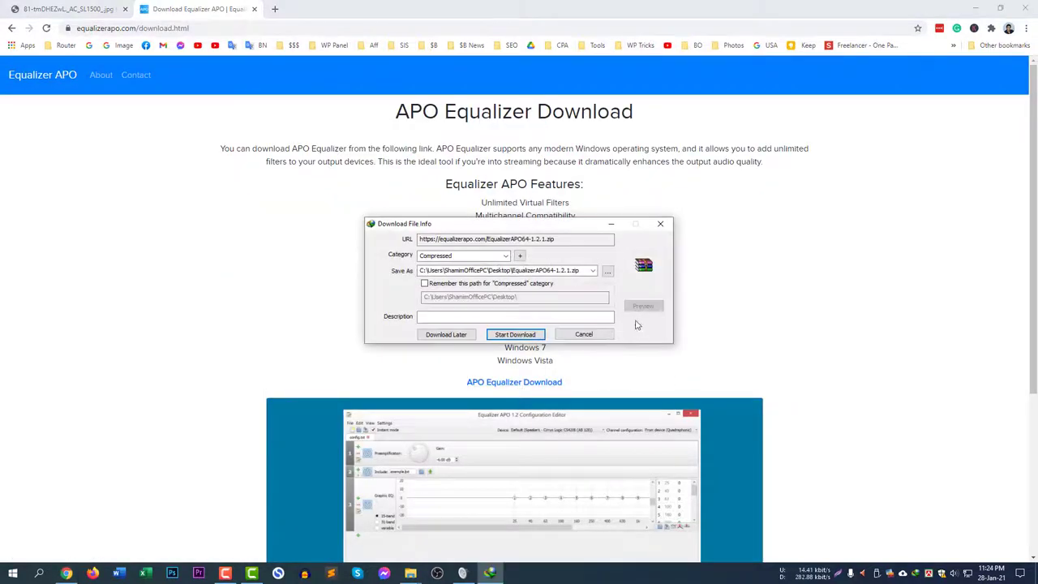
{"action": "left_click", "coordinate": [582, 334]}
{"action": "left_click", "coordinate": [253, 9]}
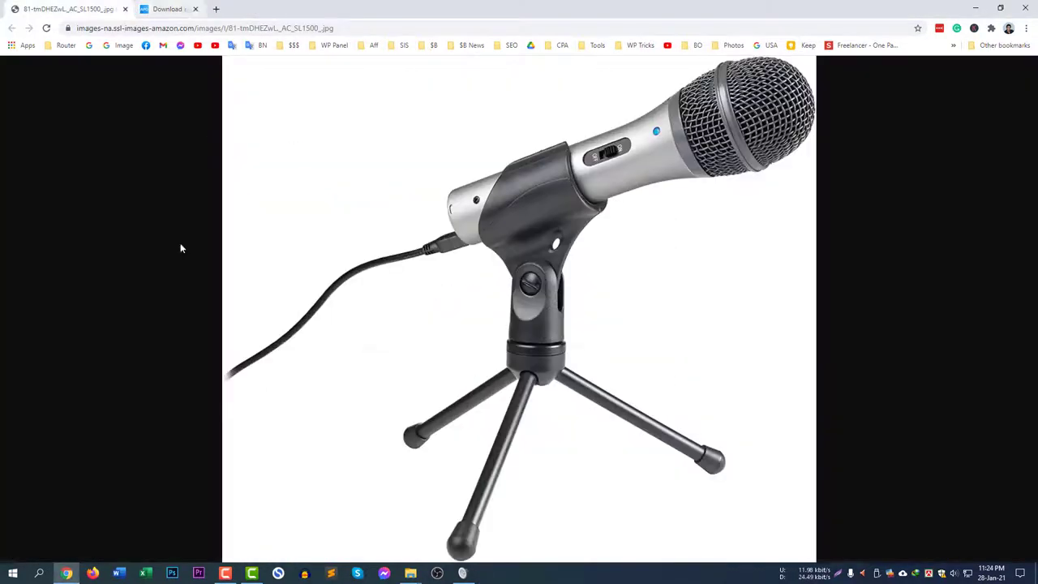
Launch the Equalizer APO Configuration Editor from Start and agree to run the Configurator.
{"action": "left_click", "coordinate": [7, 573]}
{"action": "left_click", "coordinate": [110, 273]}
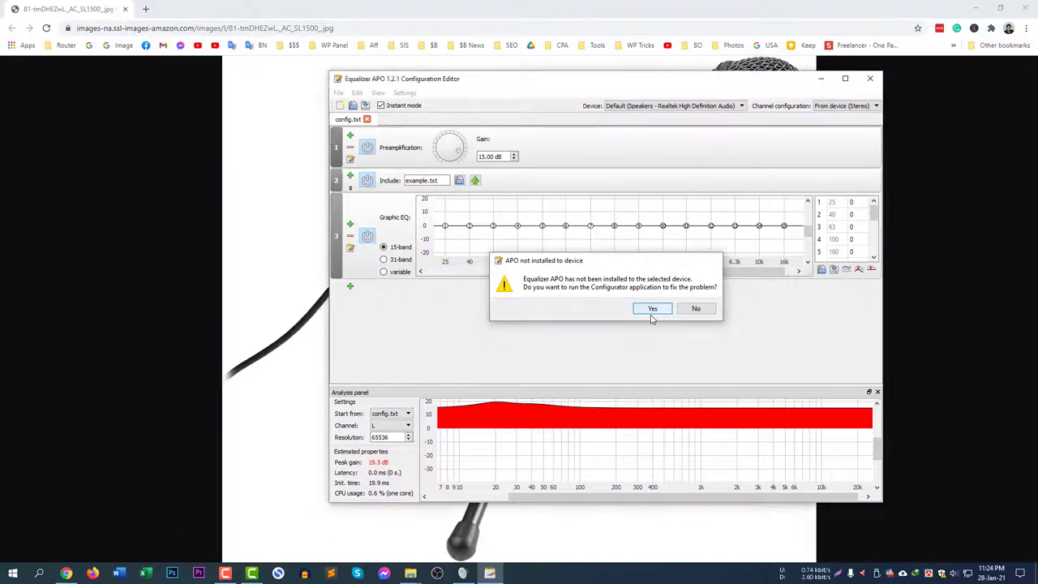
{"action": "left_click", "coordinate": [655, 309]}
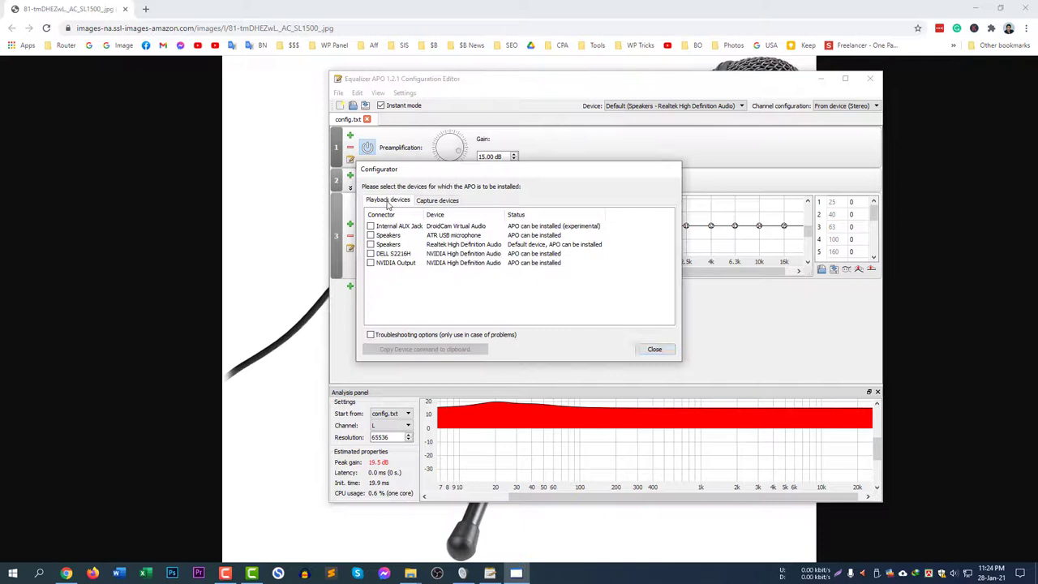
Check the playback and capture device lists, confirming APO on the ATR USB microphone.
{"action": "left_click", "coordinate": [442, 202]}
{"action": "left_click", "coordinate": [396, 202]}
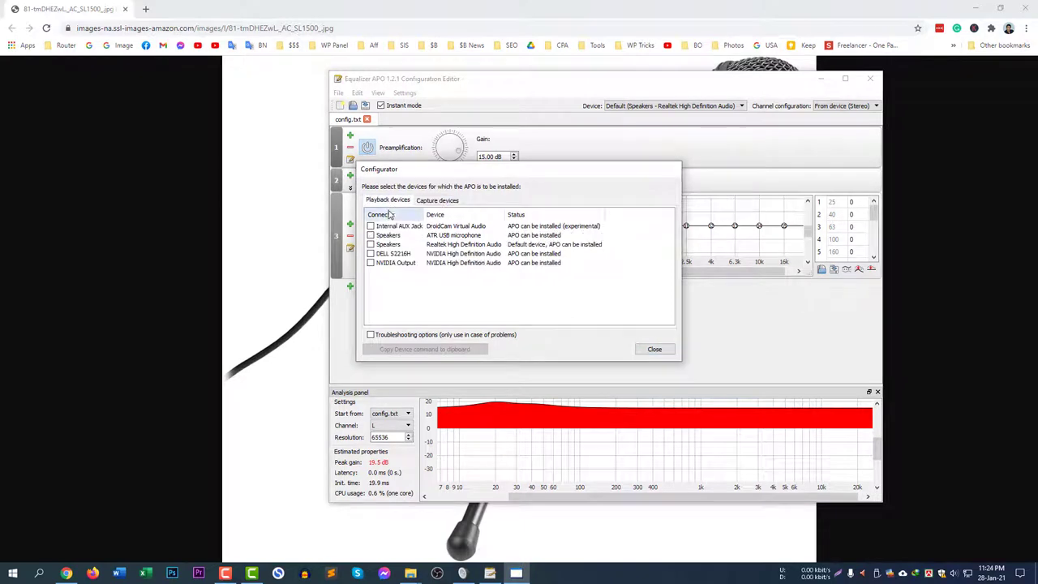
{"action": "left_click", "coordinate": [438, 202]}
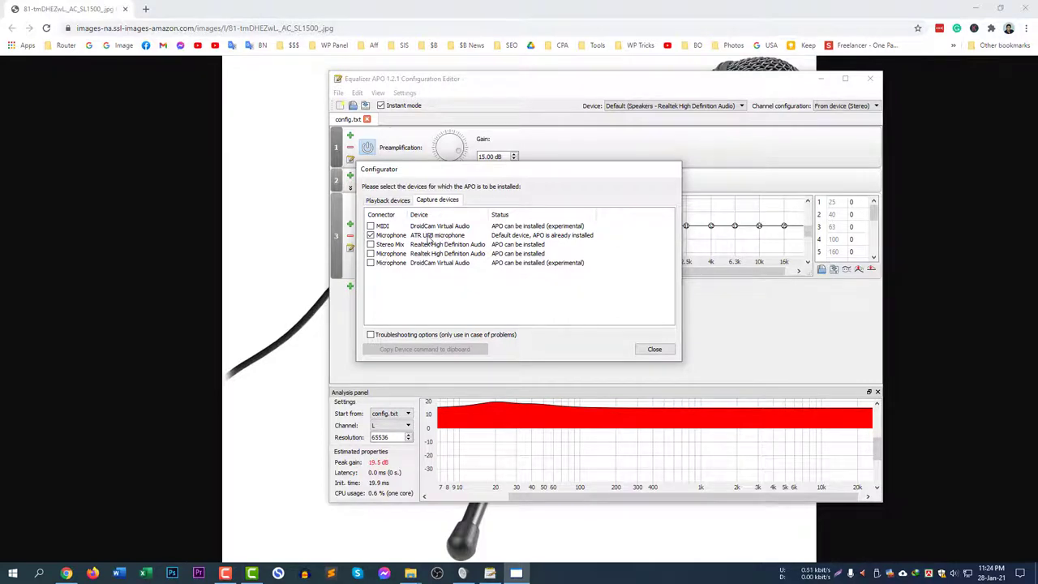
Close the Configurator and bring the Configuration Editor window back into position.
{"action": "left_click", "coordinate": [655, 349]}
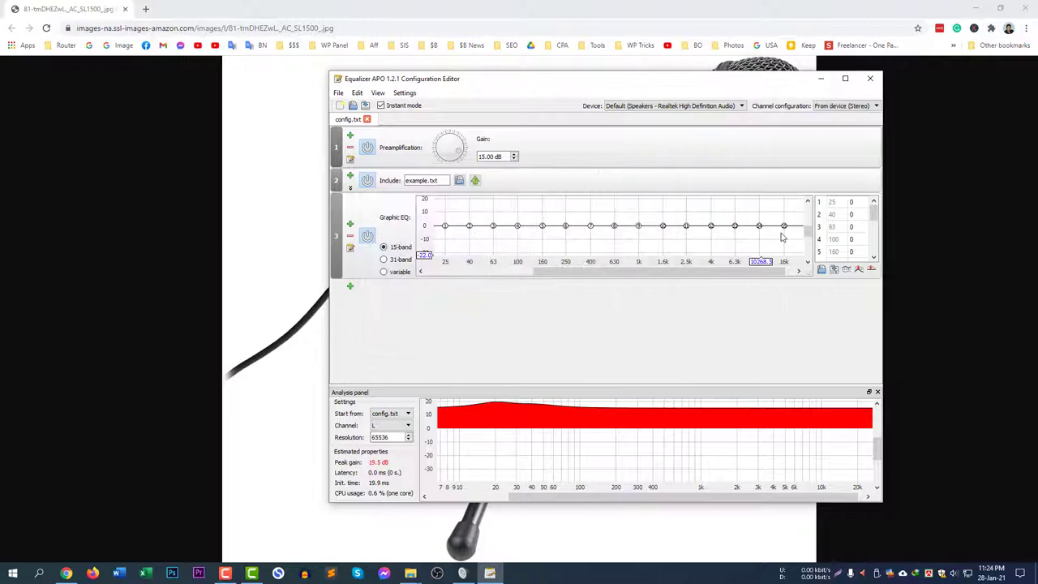
{"action": "left_click_drag", "start_coordinate": [560, 80], "coordinate": [507, 106]}
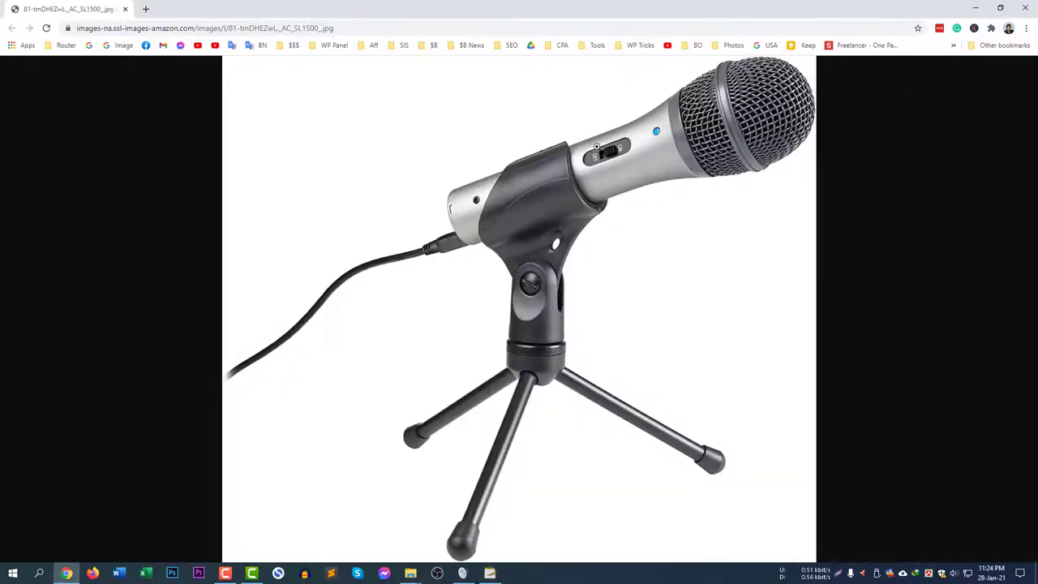
{"action": "left_click", "coordinate": [54, 4]}
{"action": "left_click", "coordinate": [490, 573]}
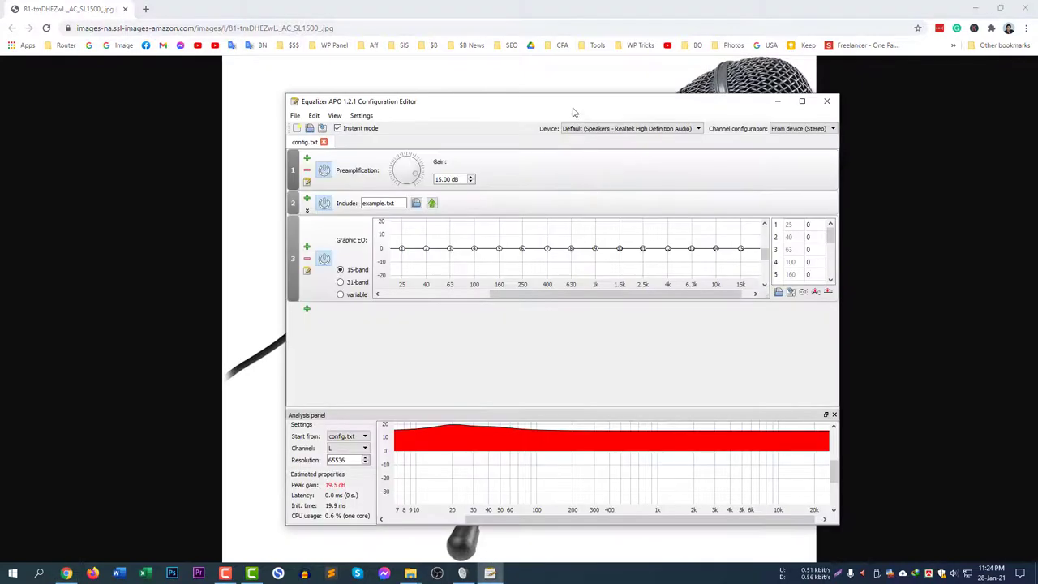
{"action": "left_click_drag", "start_coordinate": [572, 109], "coordinate": [589, 111]}
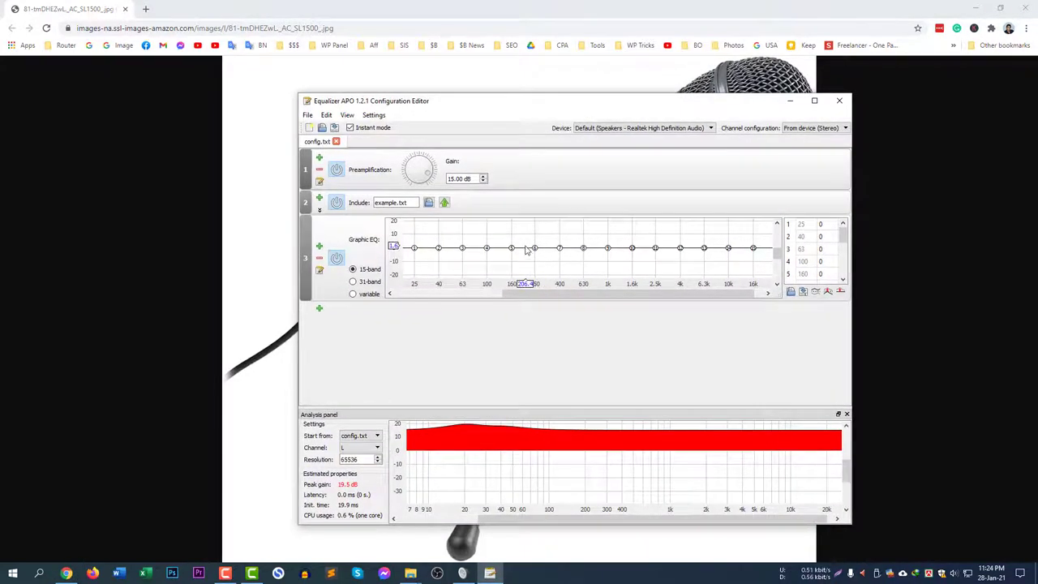
Adjust the preamplification gain, trying 2.60 dB, and leave it at 15.00 dB.
{"action": "left_click", "coordinate": [454, 178]}
{"action": "scroll", "coordinate": [432, 175], "scroll_direction": "down", "scroll_amount": 2}
{"action": "left_click_drag", "start_coordinate": [432, 175], "coordinate": [452, 183]}
{"action": "left_click_drag", "start_coordinate": [573, 111], "coordinate": [600, 109]}
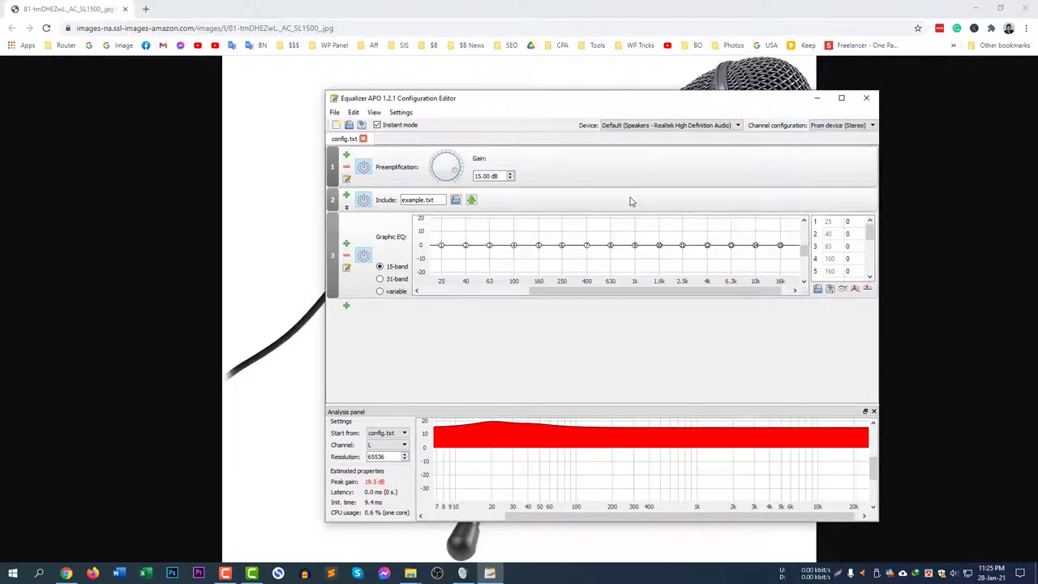
{"action": "left_click", "coordinate": [867, 99]}
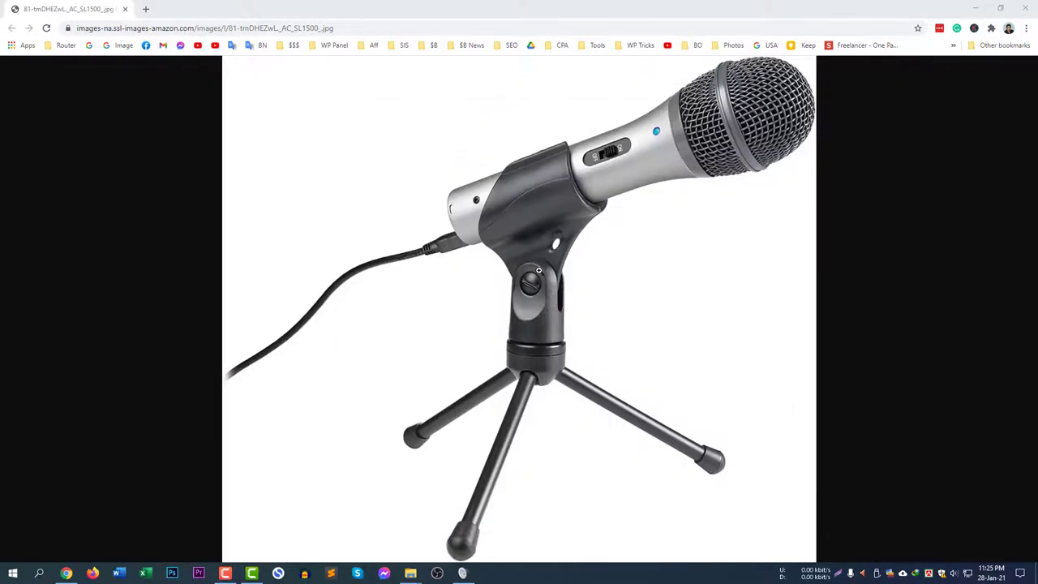
{"action": "left_click", "coordinate": [13, 574]}
{"action": "left_click", "coordinate": [103, 270]}
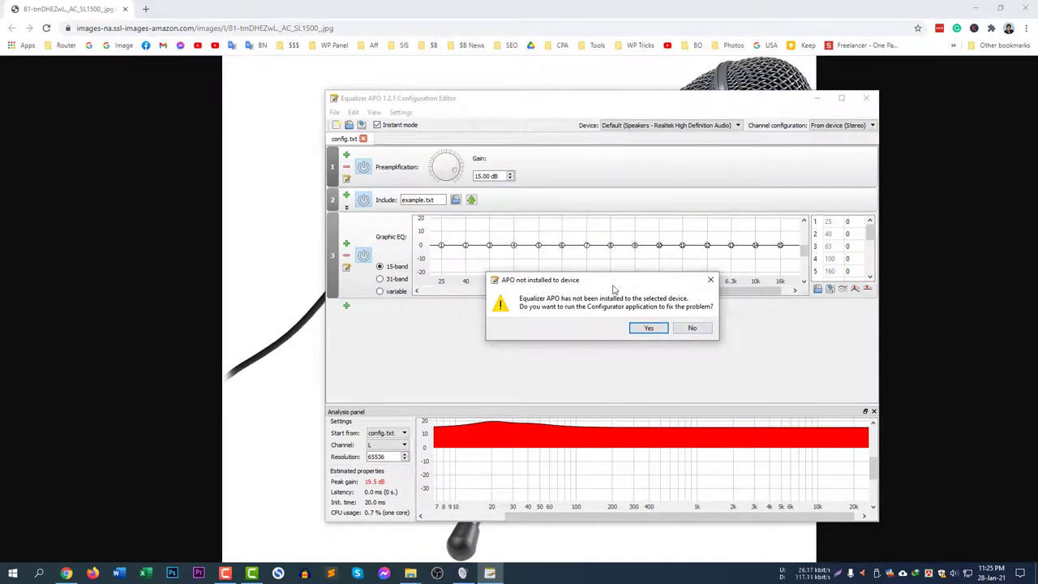
{"action": "left_click_drag", "start_coordinate": [614, 286], "coordinate": [586, 276]}
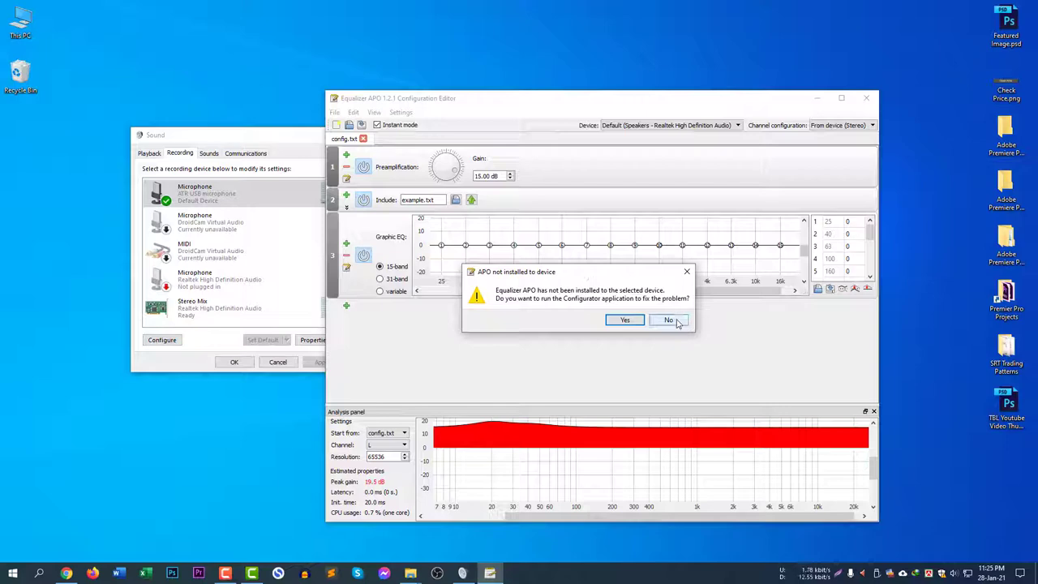
{"action": "left_click", "coordinate": [670, 320]}
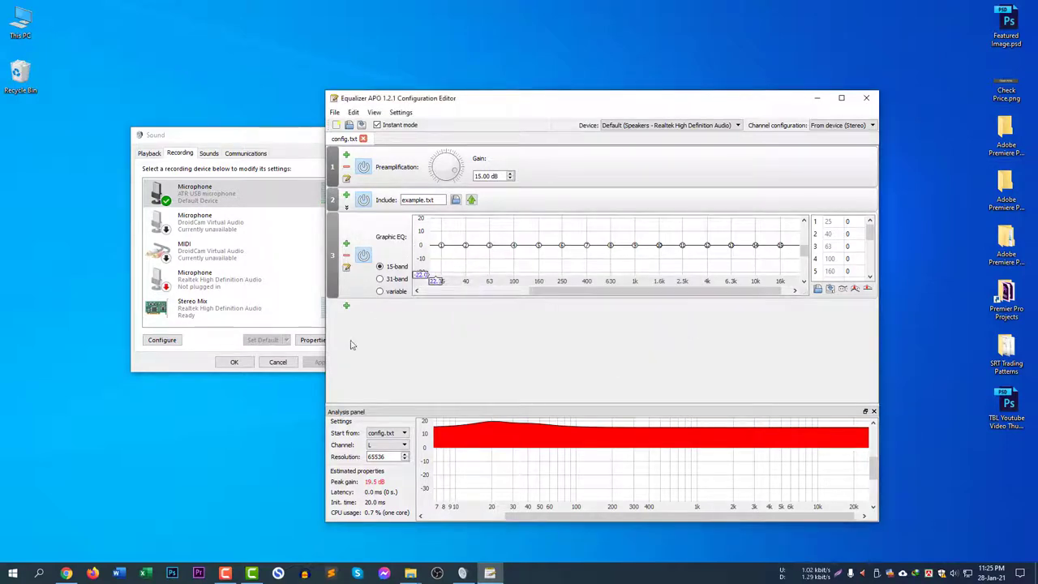
{"action": "left_click", "coordinate": [66, 573]}
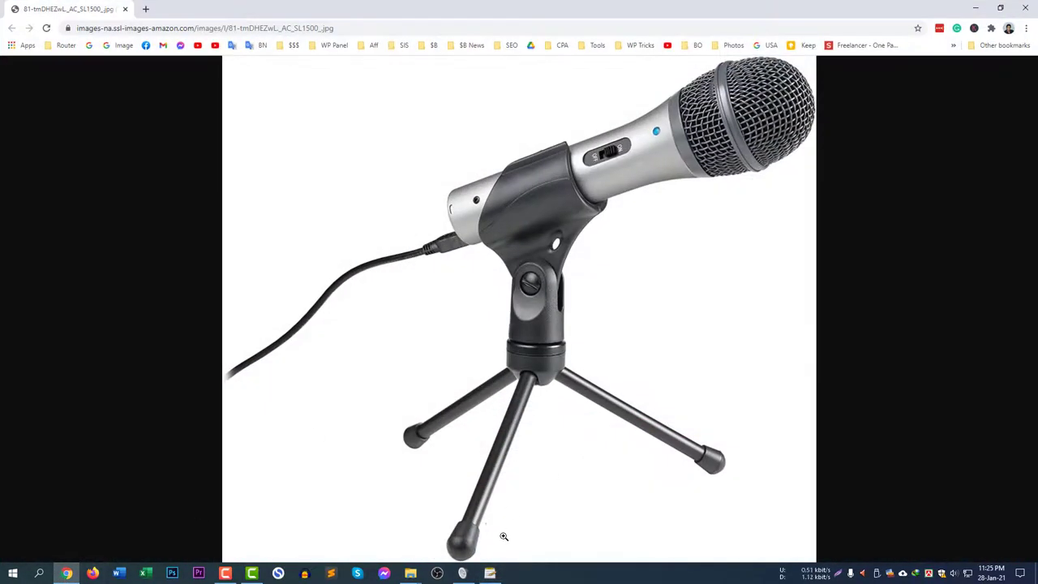
{"action": "left_click", "coordinate": [490, 573]}
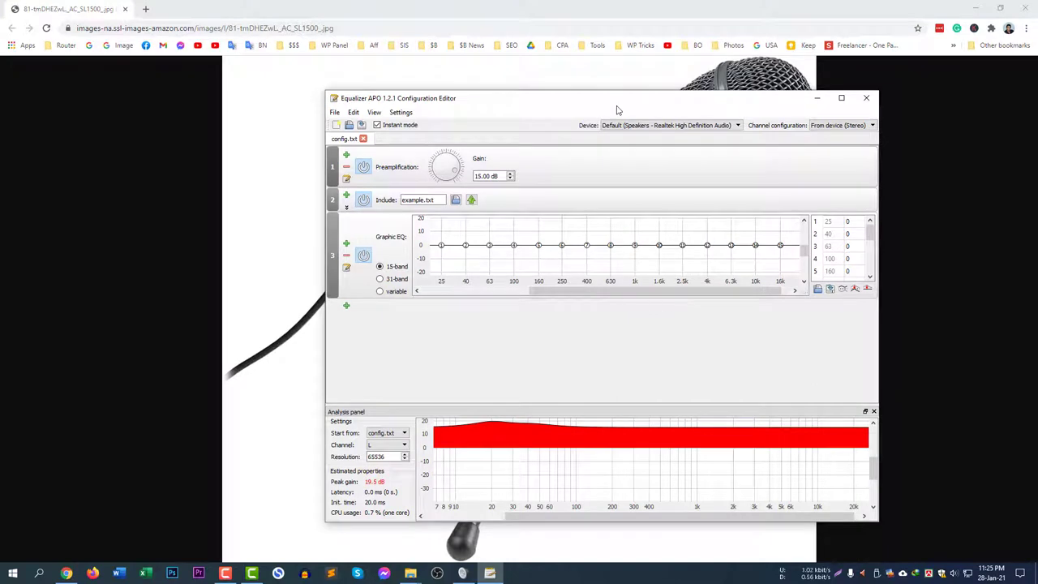
{"action": "left_click_drag", "start_coordinate": [613, 104], "coordinate": [593, 100]}
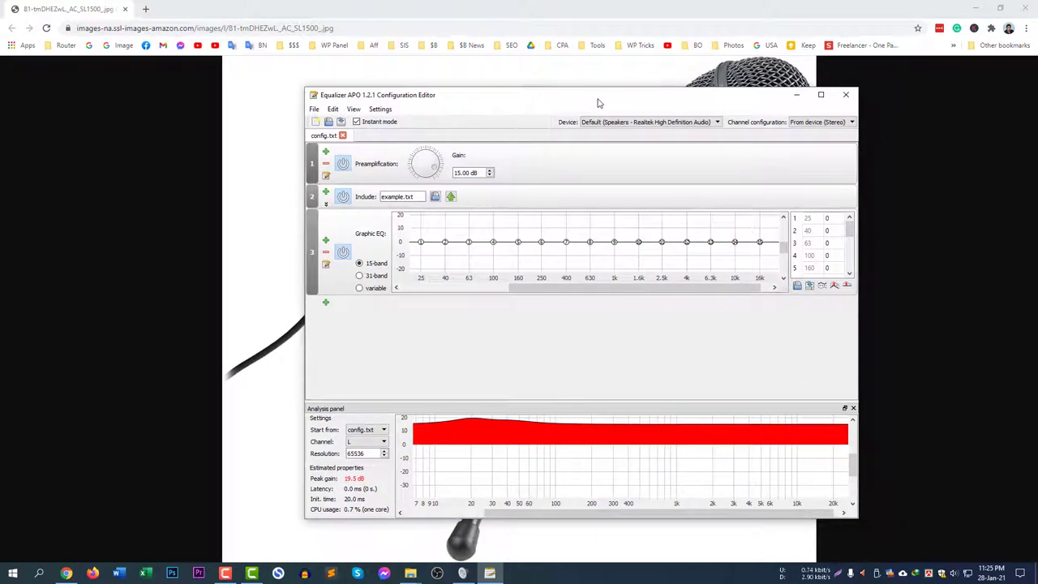
{"action": "left_click", "coordinate": [343, 164]}
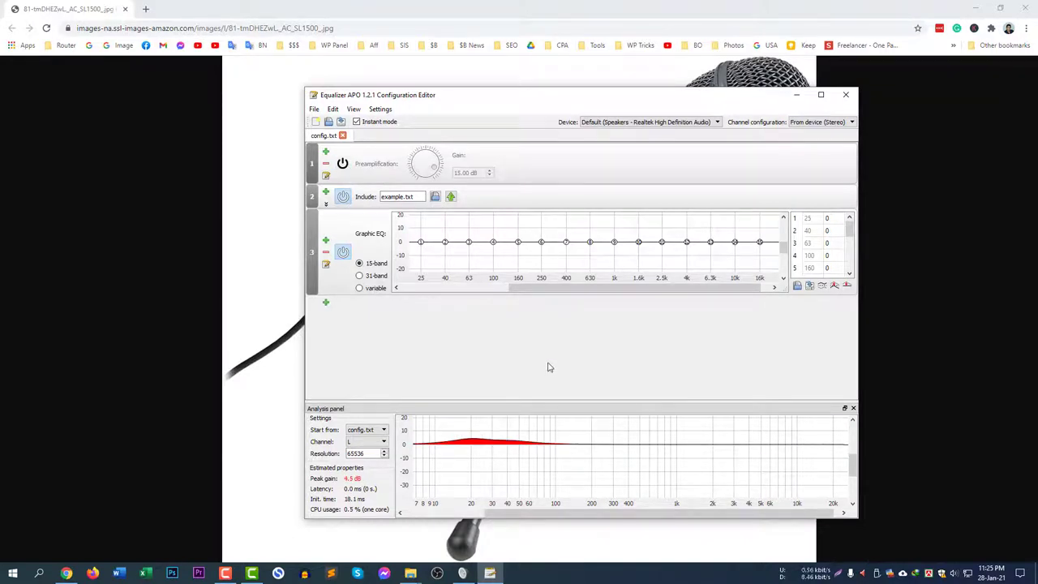
{"action": "left_click", "coordinate": [343, 164]}
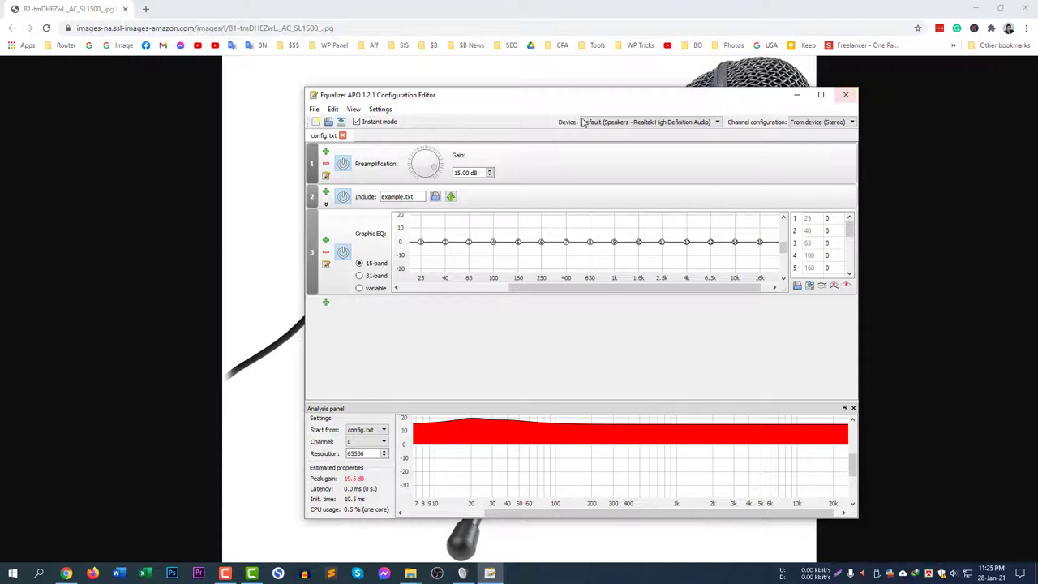
{"action": "left_click_drag", "start_coordinate": [565, 97], "coordinate": [568, 111]}
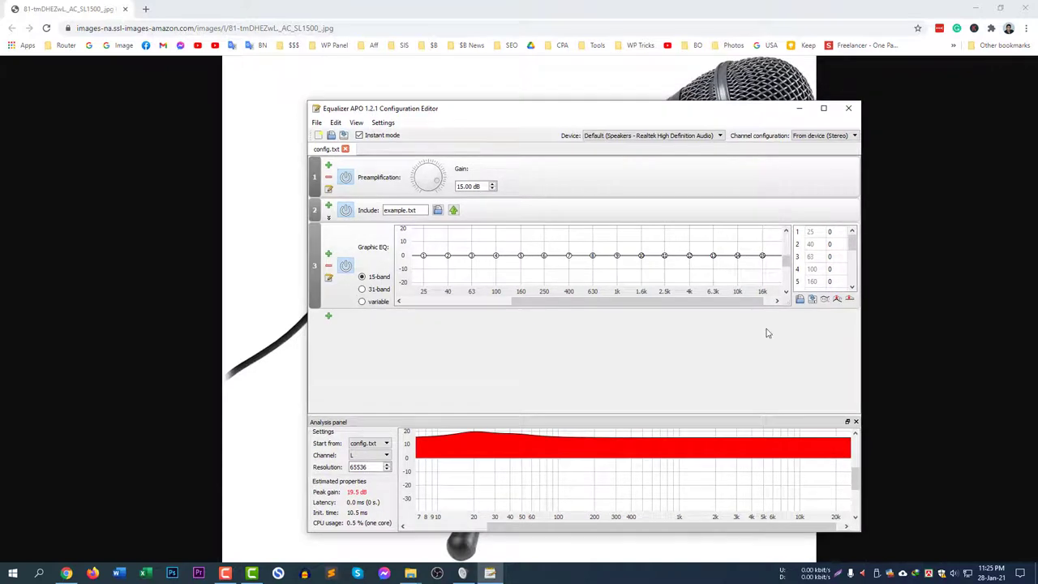
{"action": "left_click_drag", "start_coordinate": [630, 114], "coordinate": [600, 92]}
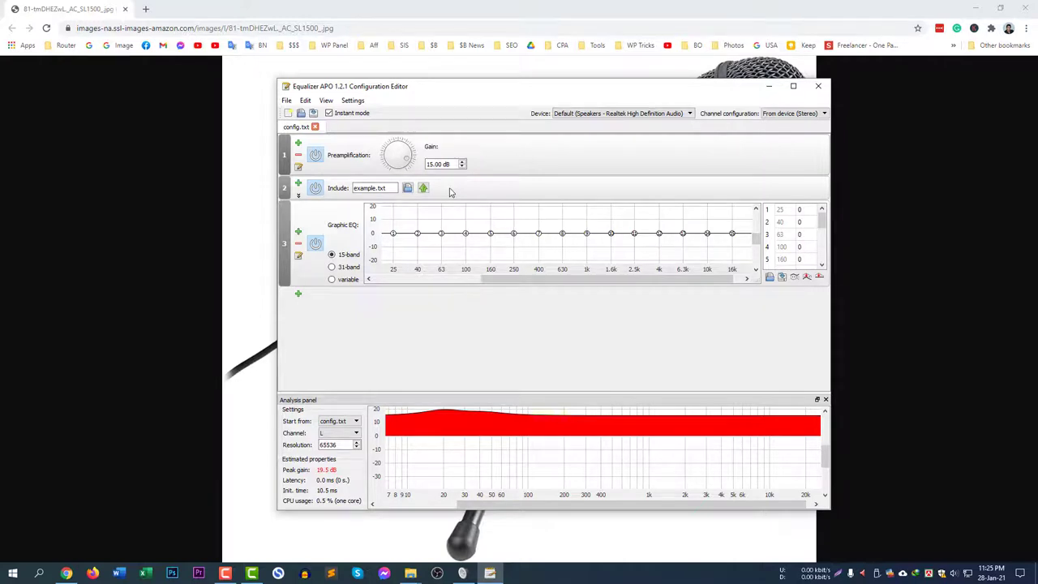
{"action": "left_click_drag", "start_coordinate": [554, 89], "coordinate": [571, 93]}
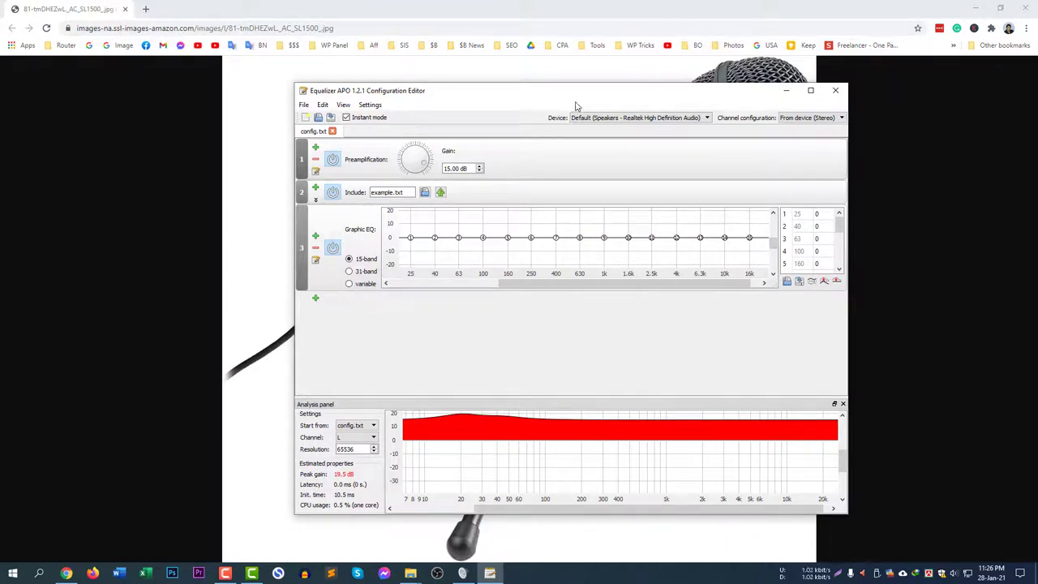
{"action": "left_click_drag", "start_coordinate": [581, 99], "coordinate": [562, 100]}
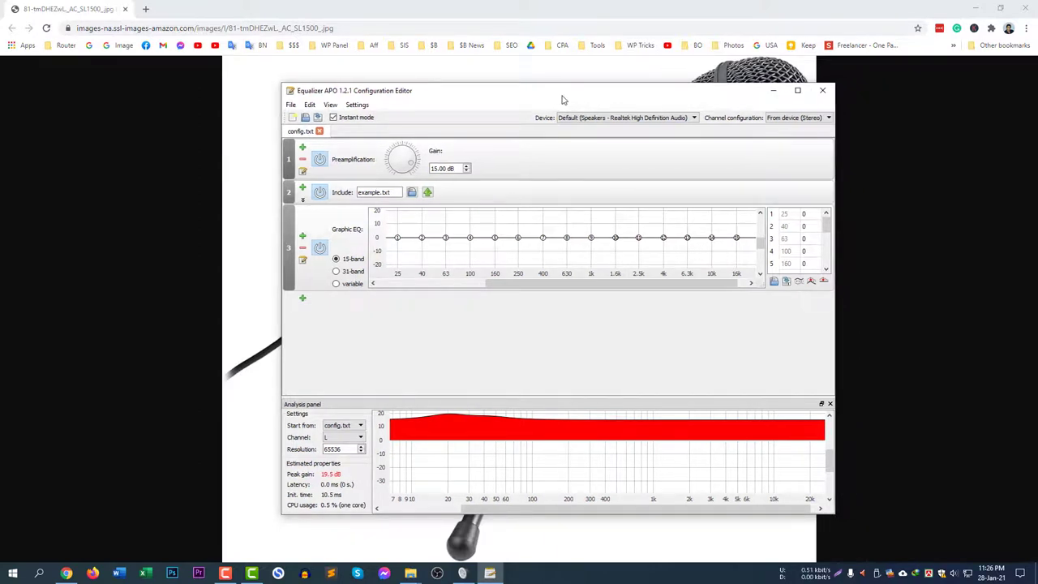